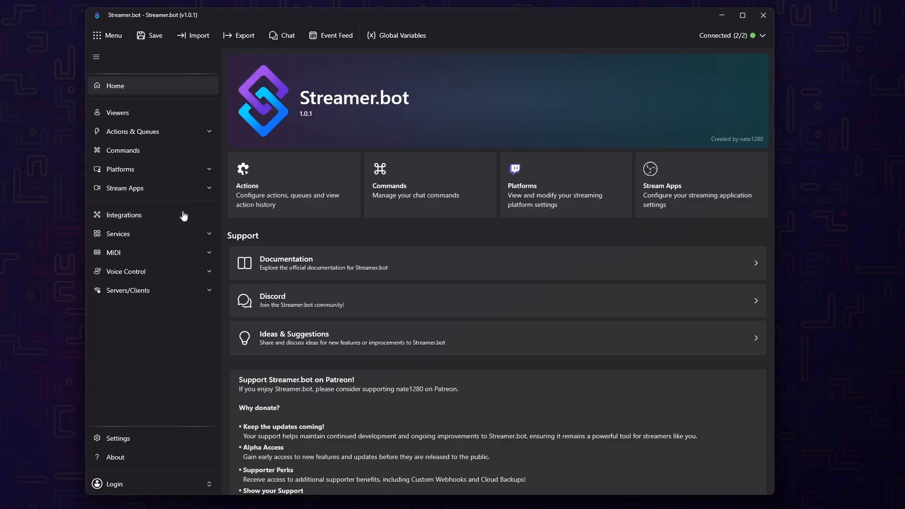
Open the Crowd Control integration settings and copy the private URL of the Effects (Legacy) overlay from the Crowd Control app
left_click(182, 215)
left_click(555, 111)
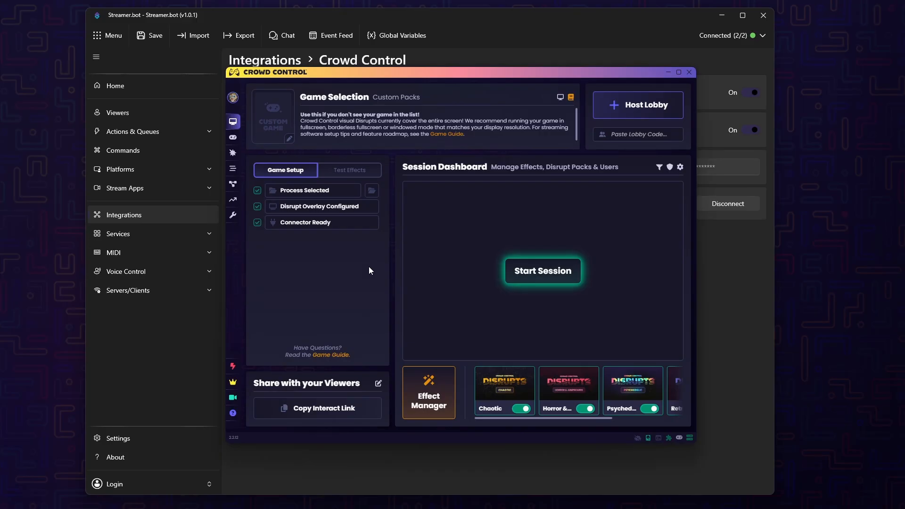
mouse_move(233, 172)
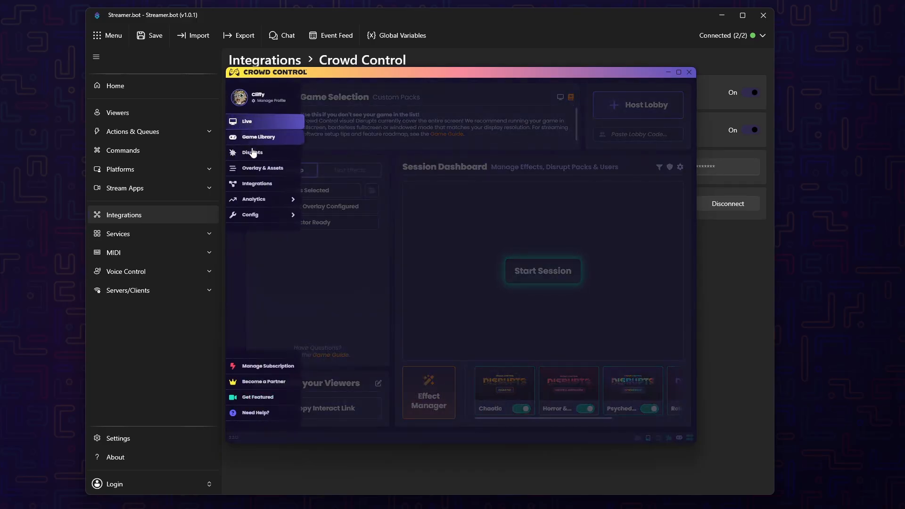
left_click(254, 168)
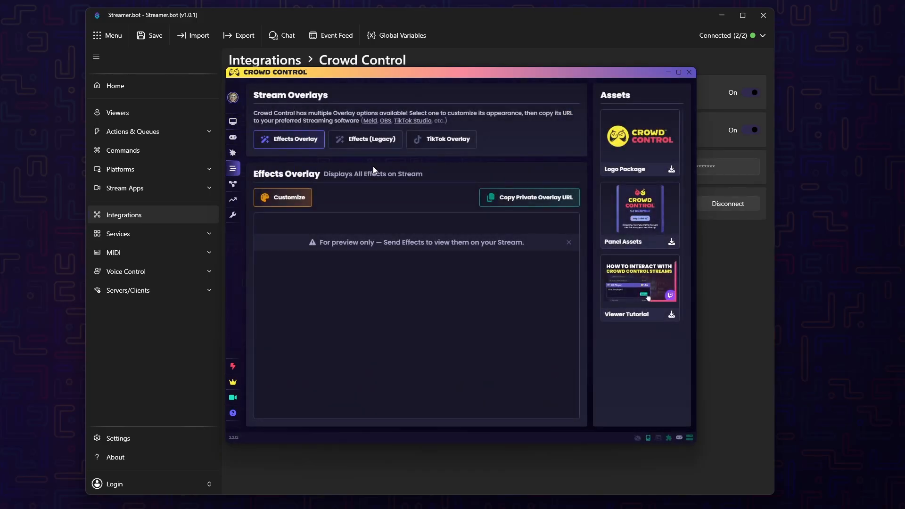
left_click(362, 140)
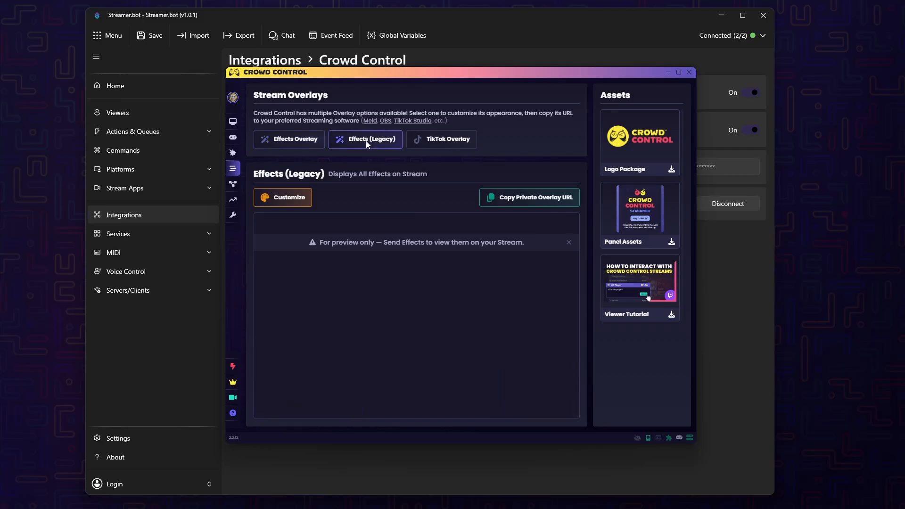
left_click(532, 207)
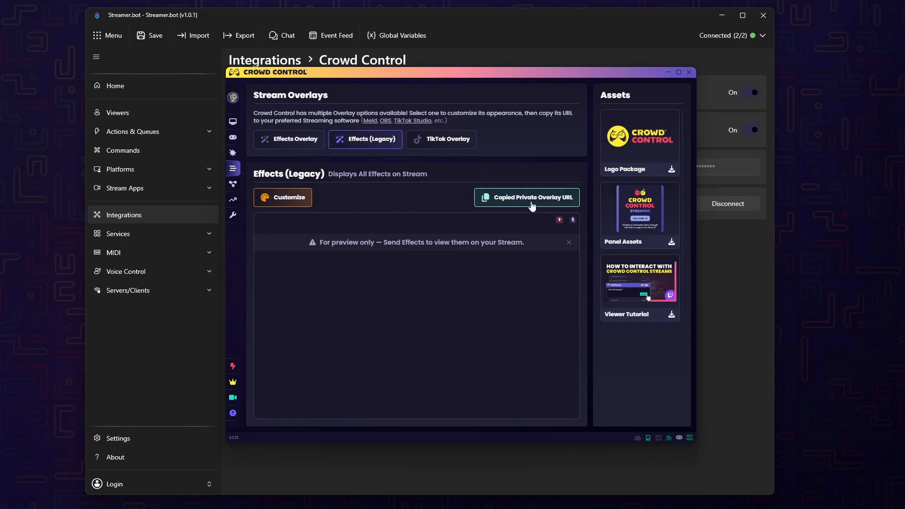
left_click(668, 72)
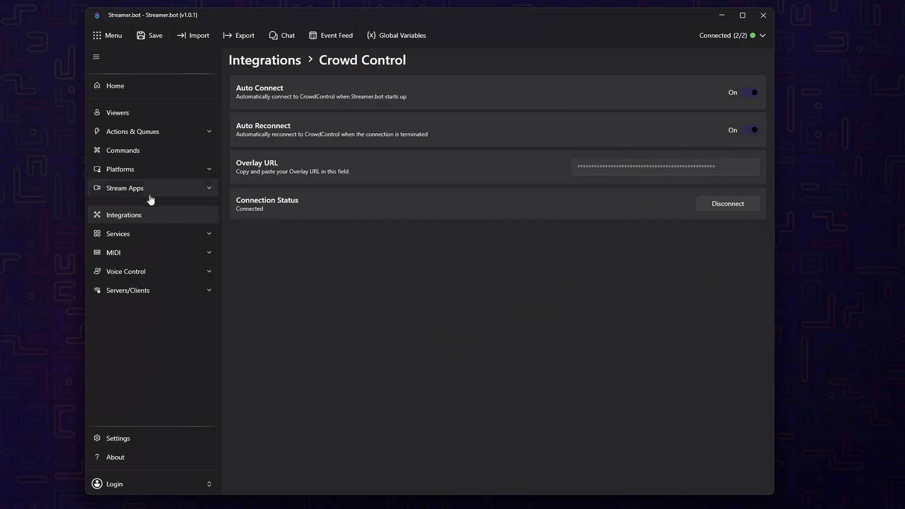
Open the Twitch platform settings to check the connected broadcaster account
left_click(155, 175)
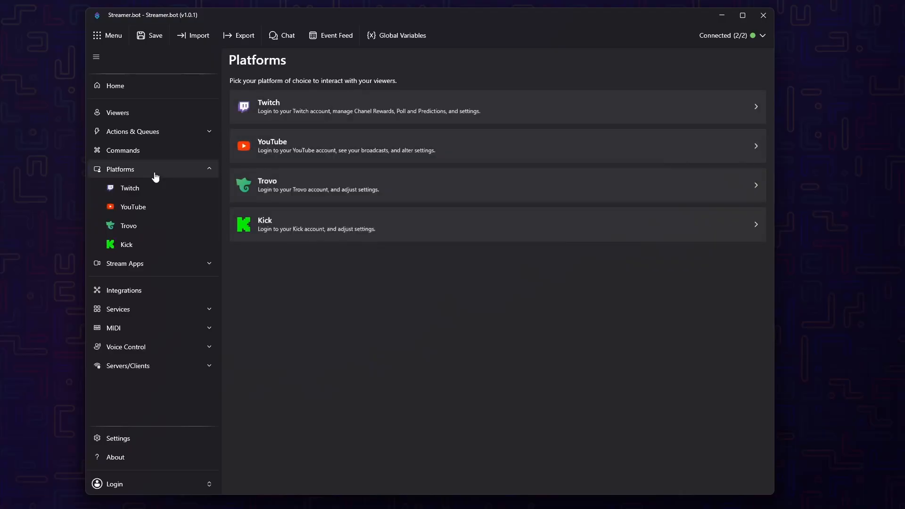
left_click(379, 101)
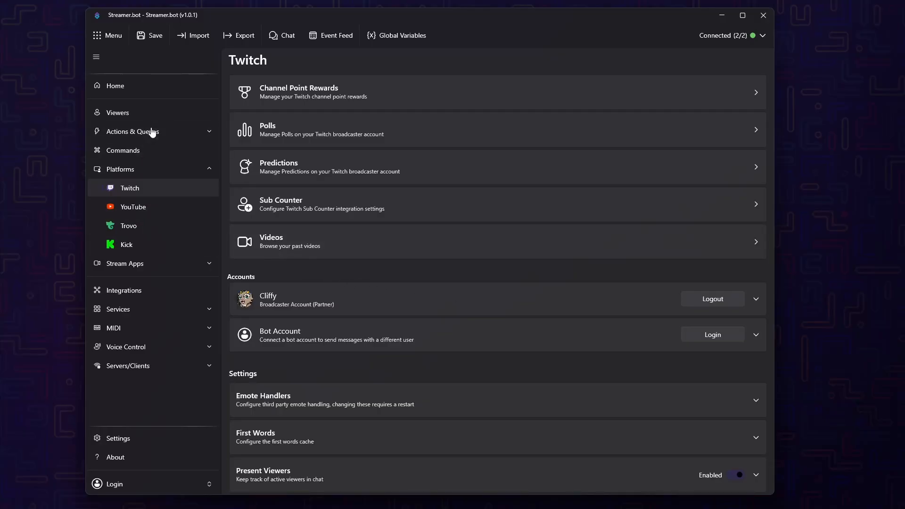
Create a new action named "Crowd Control - Effects" in the Default queue
left_click(152, 133)
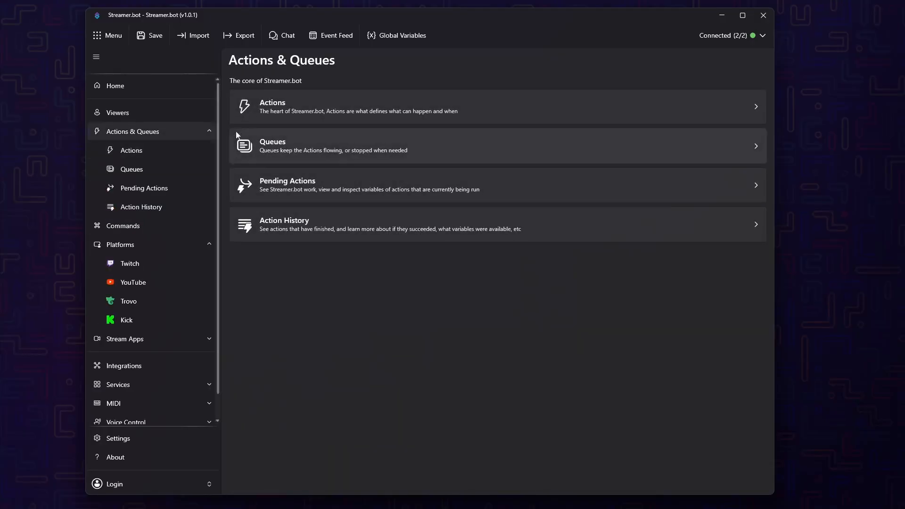
left_click(349, 117)
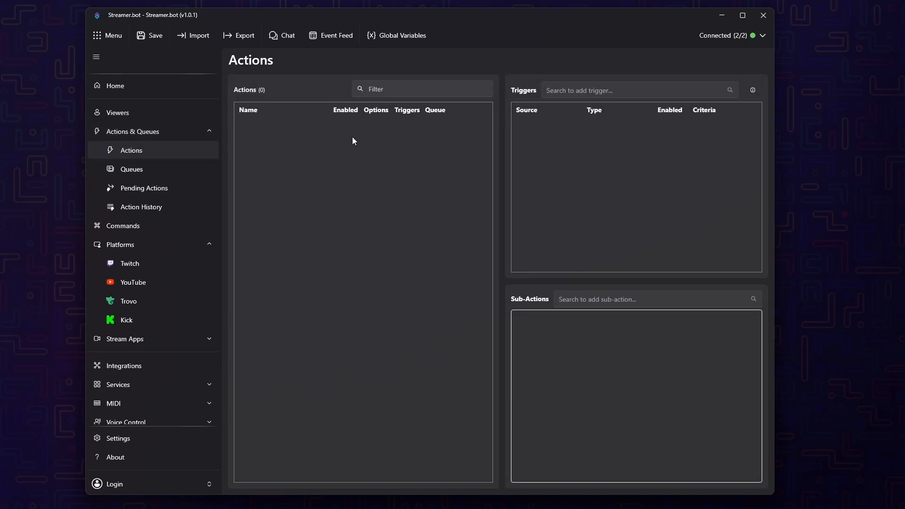
right_click(342, 195)
left_click(355, 202)
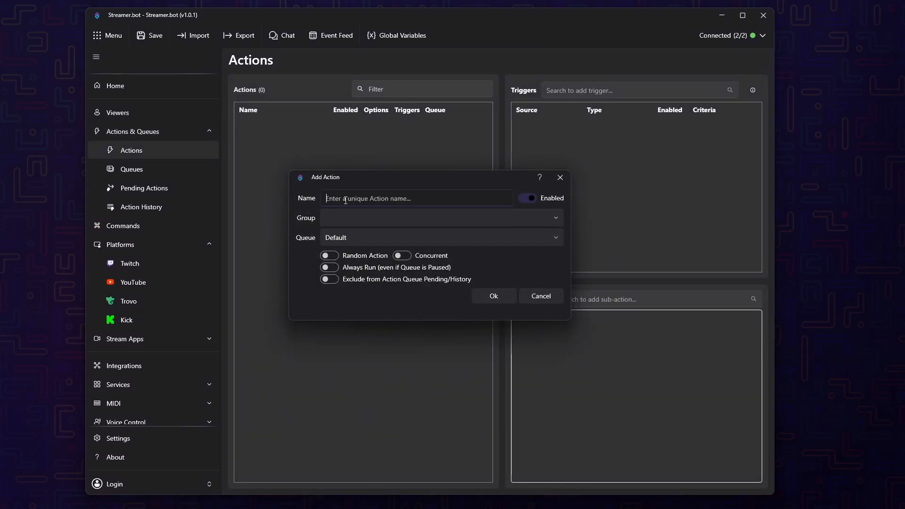
left_click(346, 201)
type("Crowd Control ")
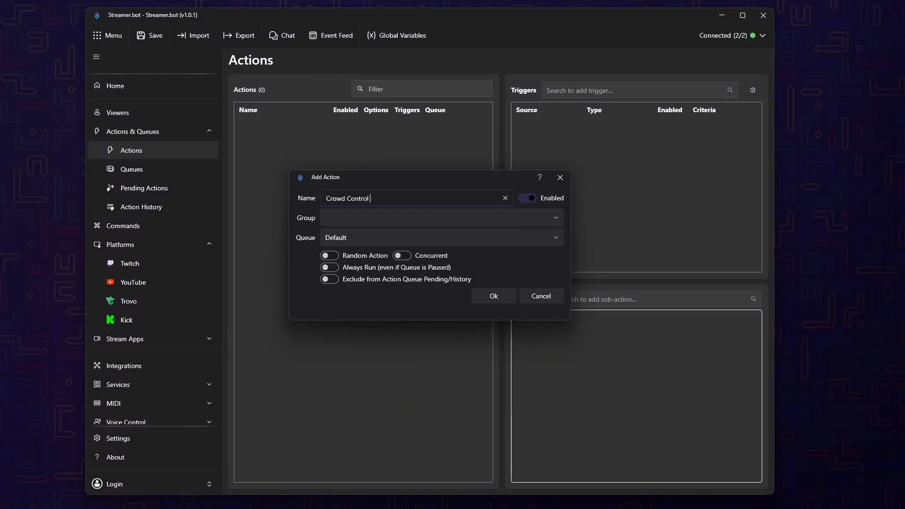
type("- Effects")
left_click(486, 296)
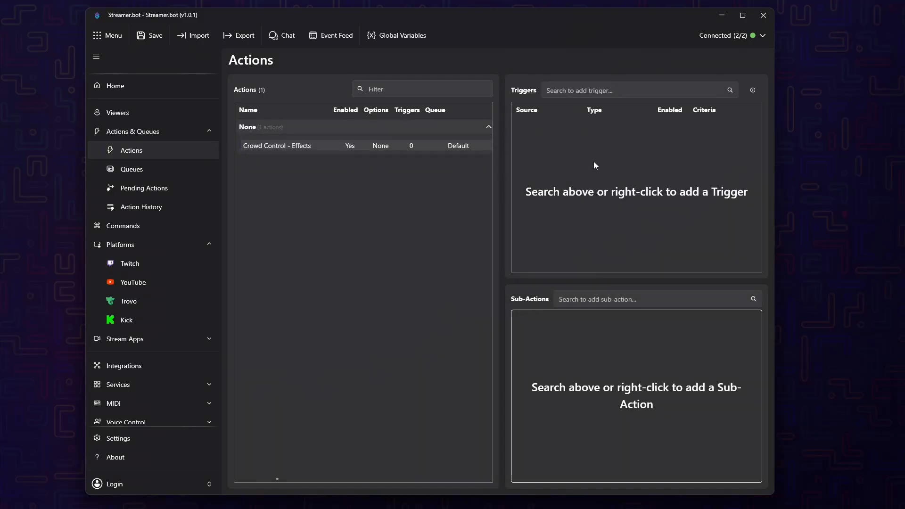
Add a CrowdControl Effect Success trigger to the action for any game, pack, effect and type
right_click(568, 155)
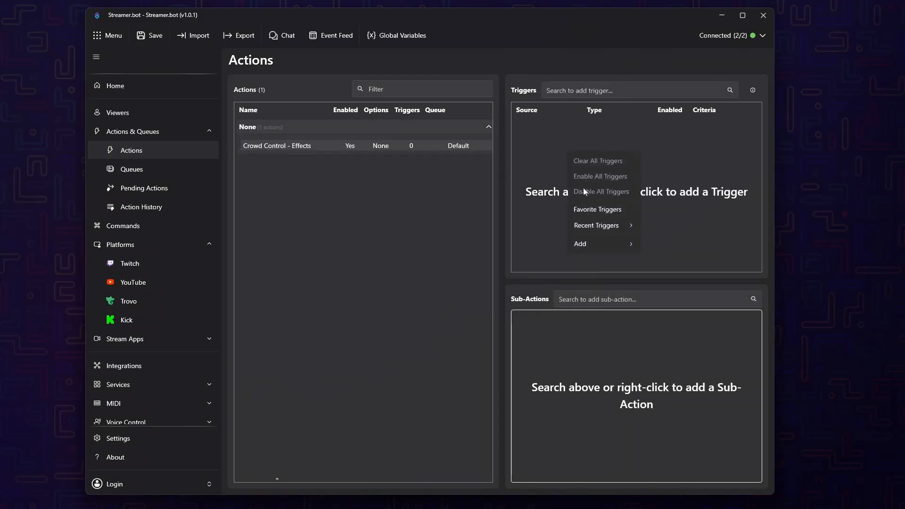
mouse_move(589, 243)
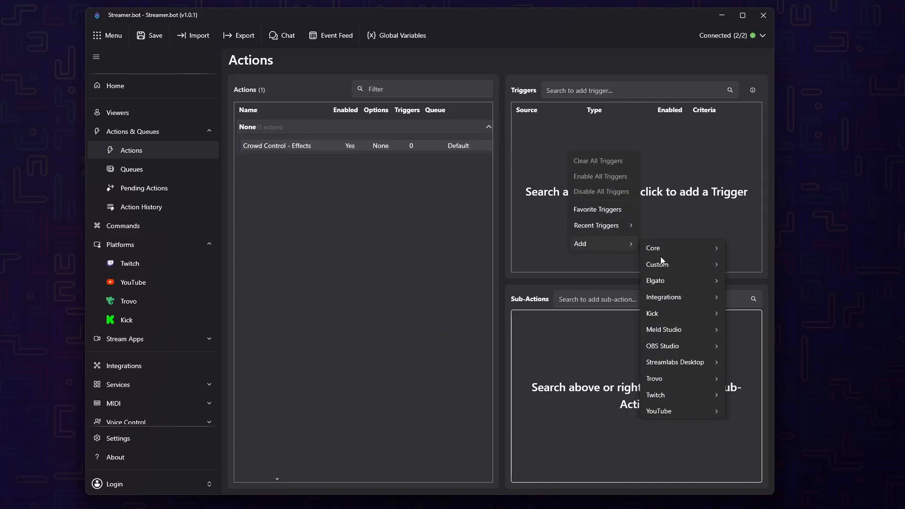
mouse_move(672, 300)
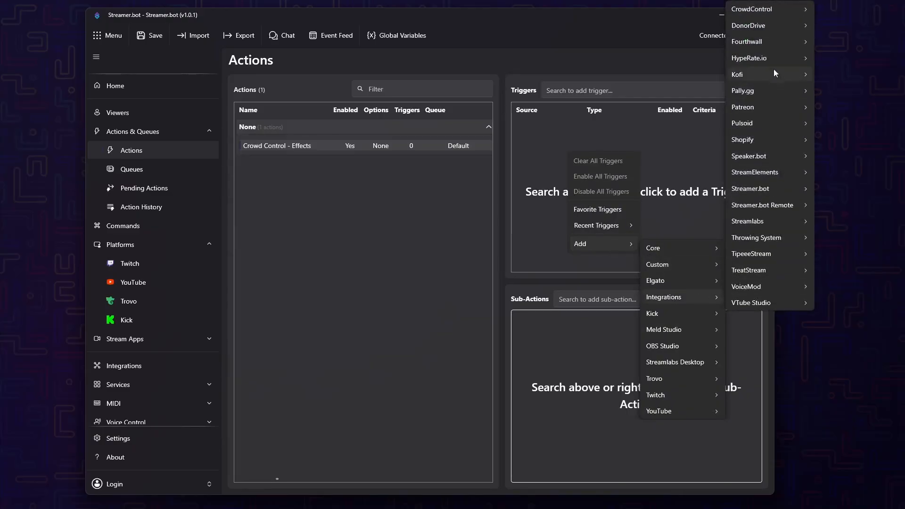
mouse_move(774, 9)
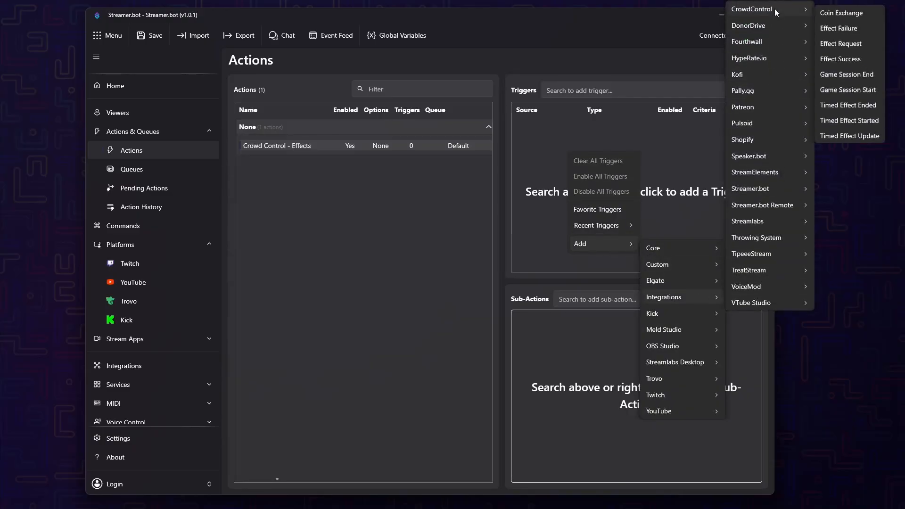
left_click(849, 58)
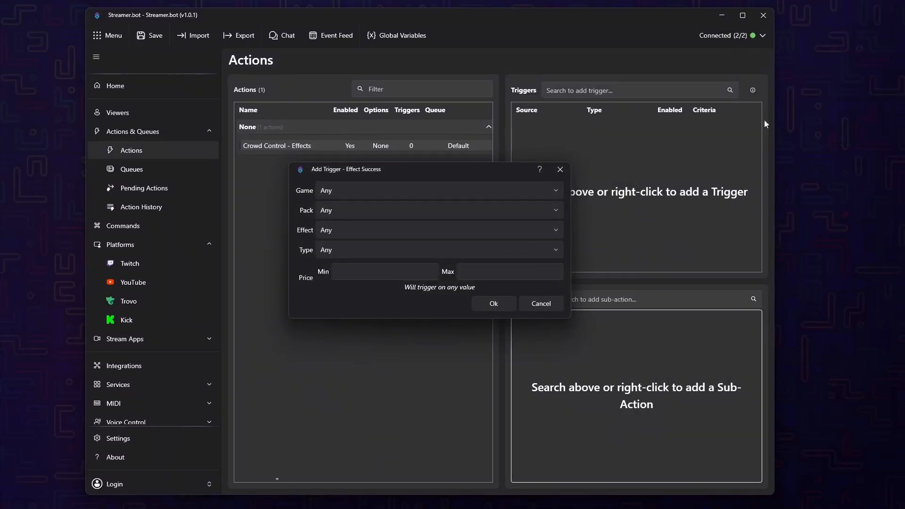
left_click(489, 305)
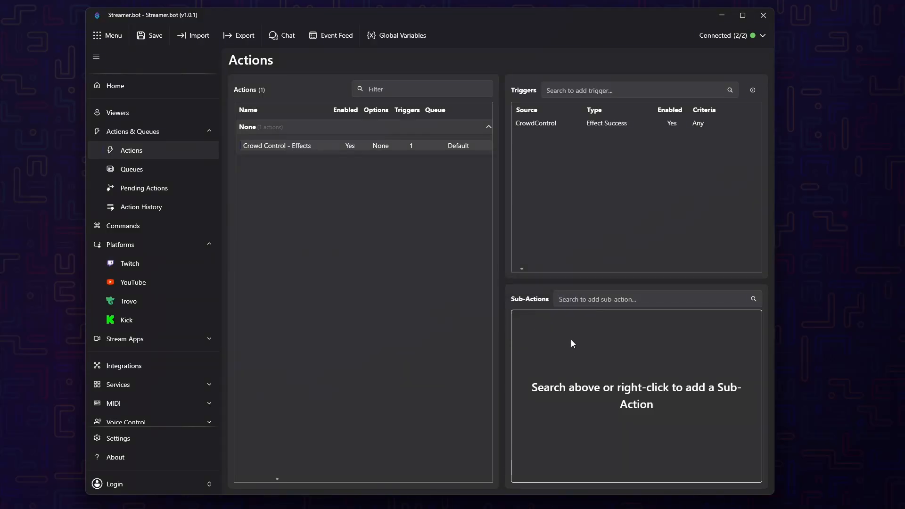
Add a Switch logic sub-action with %effect.name% as its input
right_click(571, 341)
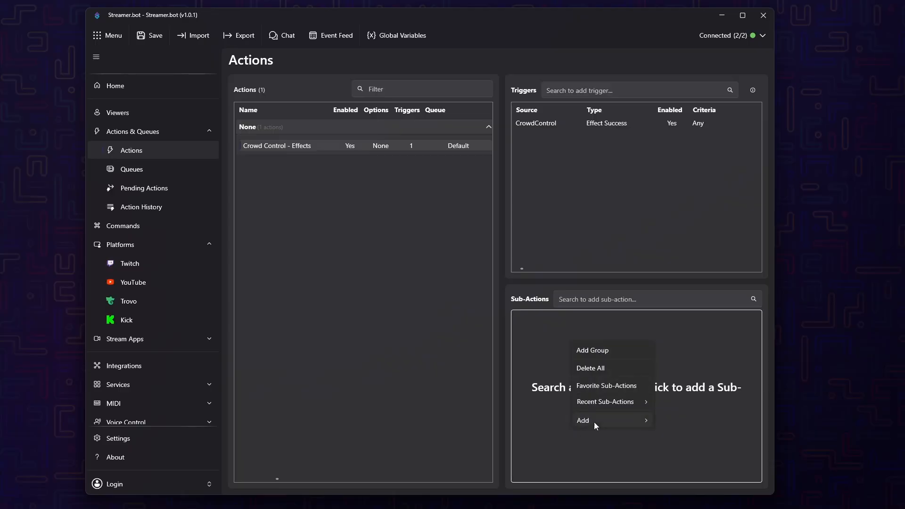
mouse_move(593, 422)
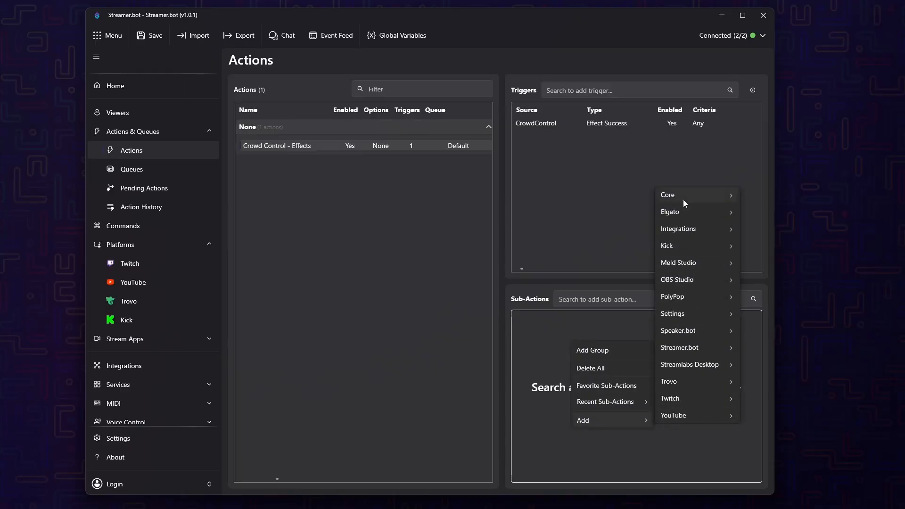
mouse_move(684, 197)
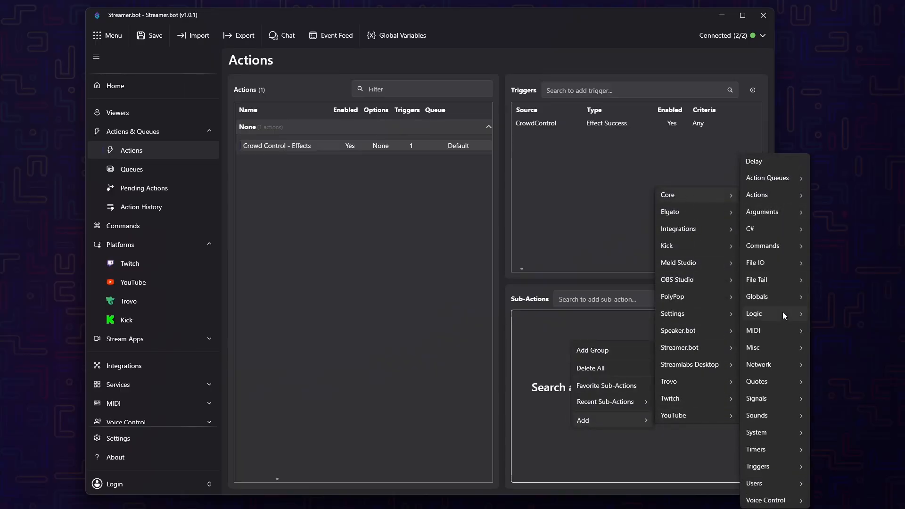
mouse_move(783, 312)
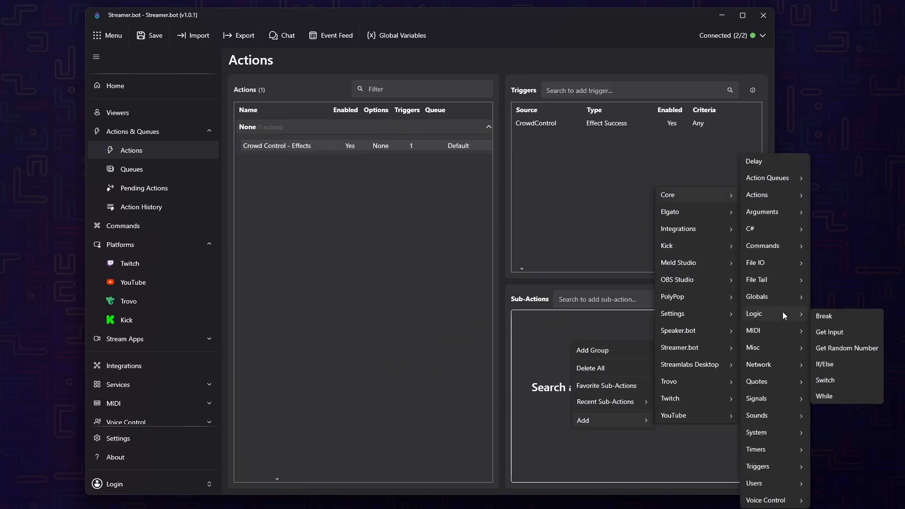
left_click(831, 383)
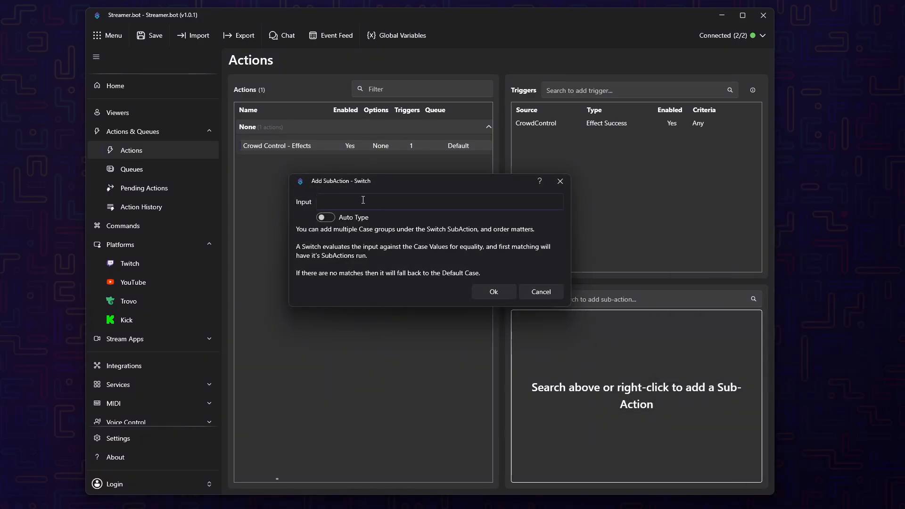
type("%effect.name%")
left_click(479, 291)
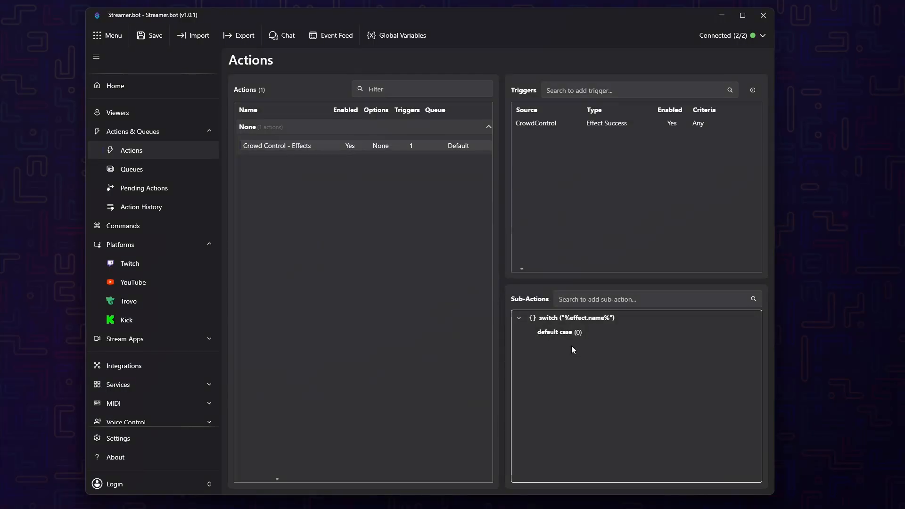
Add a case with the value "Blood Drip" to the effect name switch
right_click(562, 319)
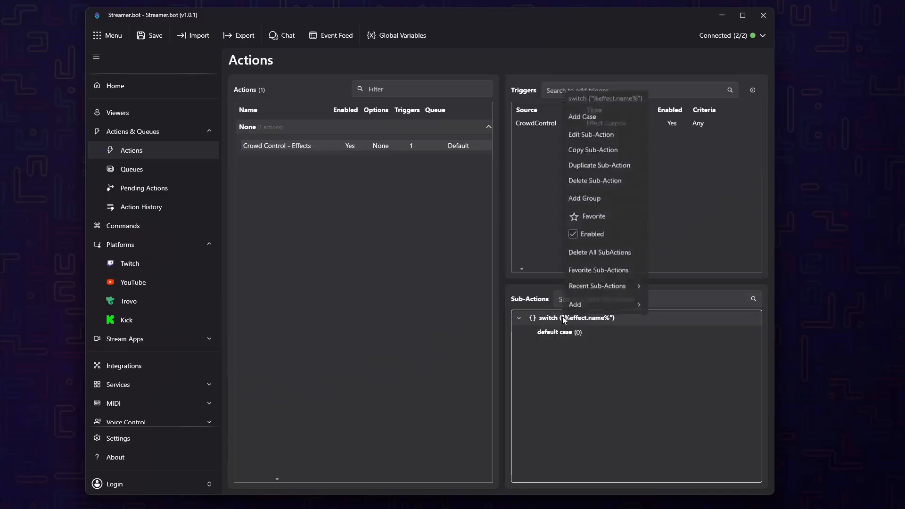
left_click(603, 122)
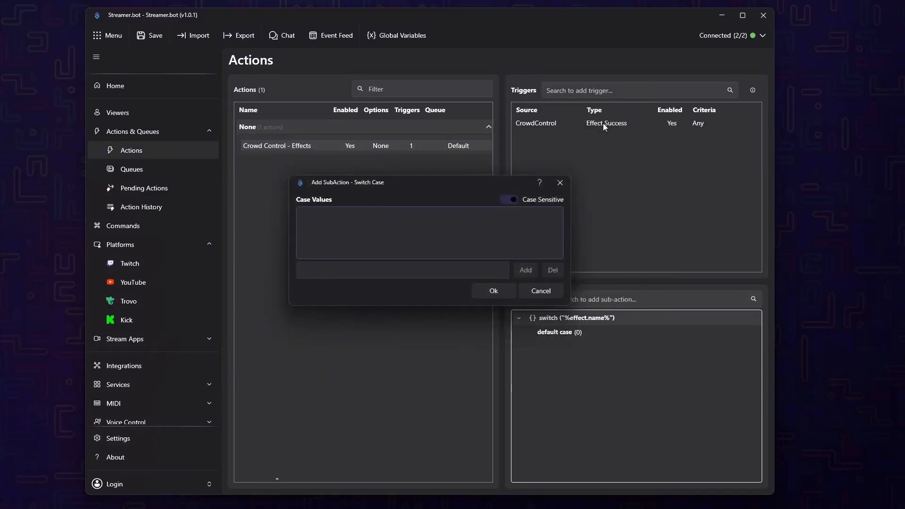
left_click(403, 264)
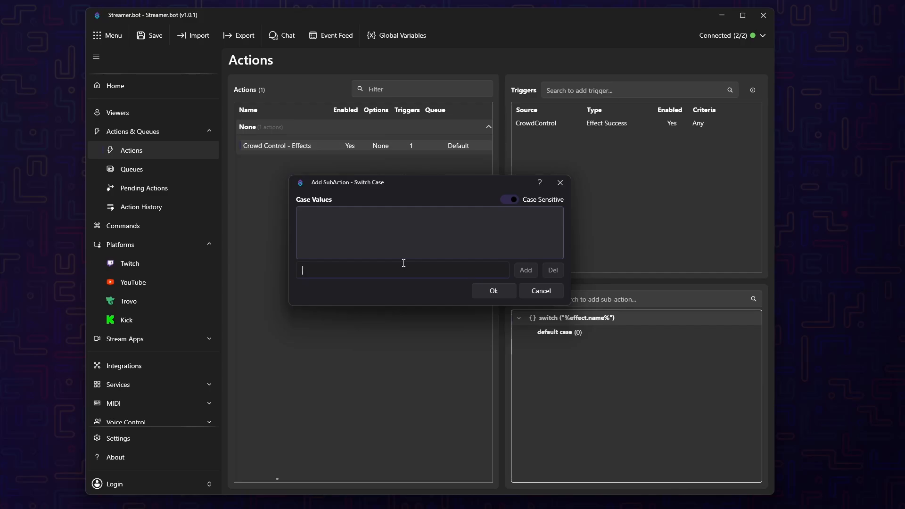
type("Blood Drip")
left_click(520, 272)
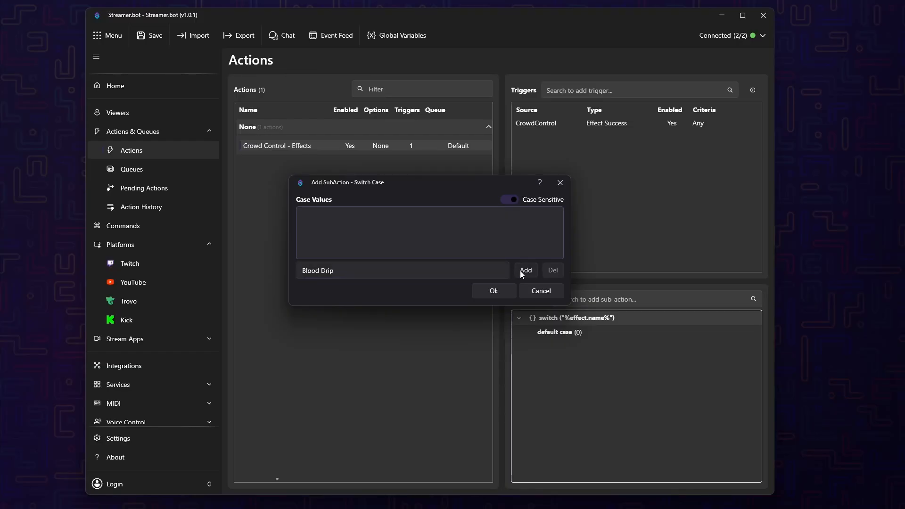
left_click(501, 289)
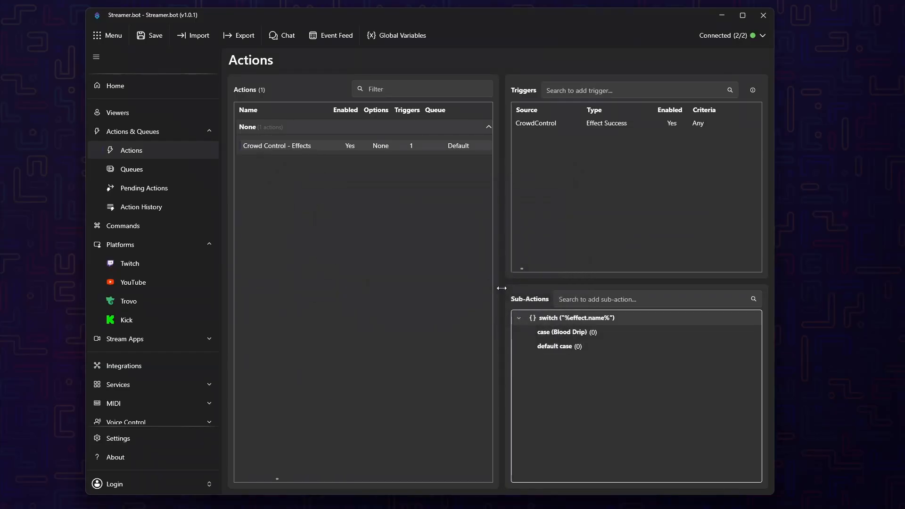
Add a Twitch Send Message to Channel sub-action to the Blood Drip case with the message "Now you've bloody done it!"
right_click(584, 335)
mouse_move(602, 324)
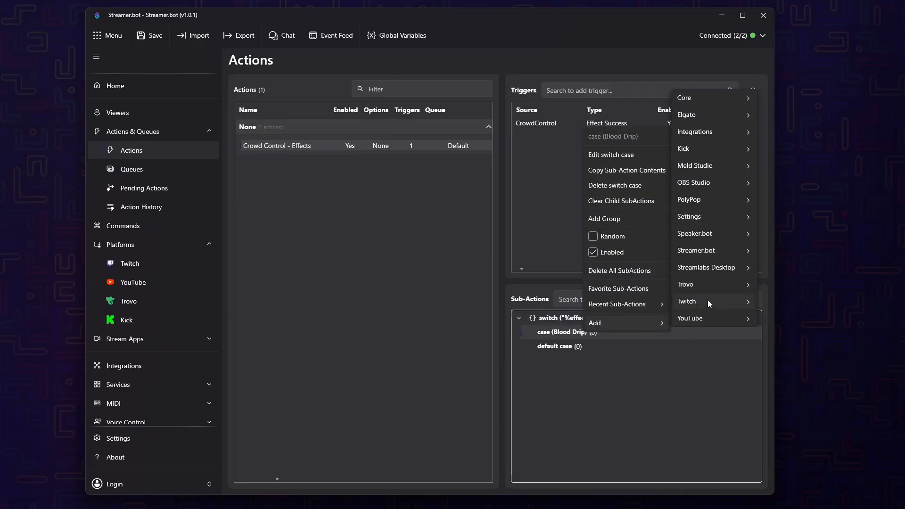
mouse_move(715, 299)
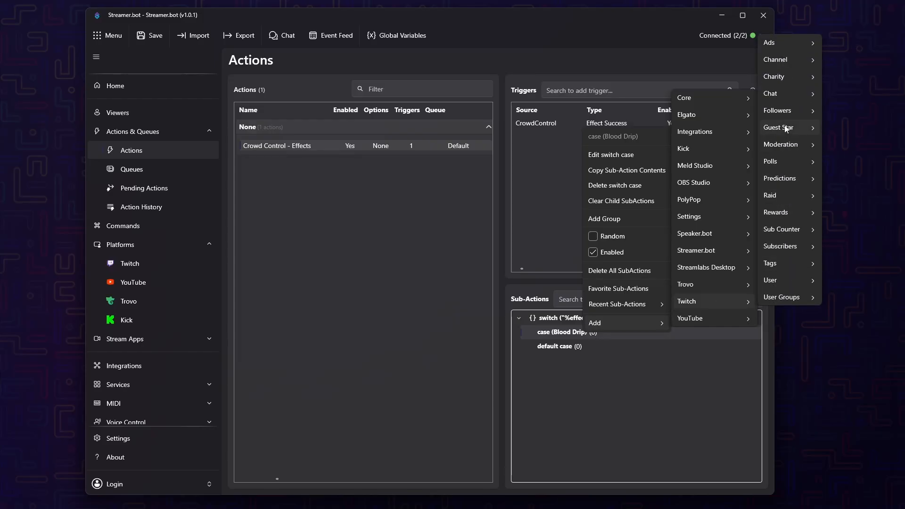
mouse_move(786, 92)
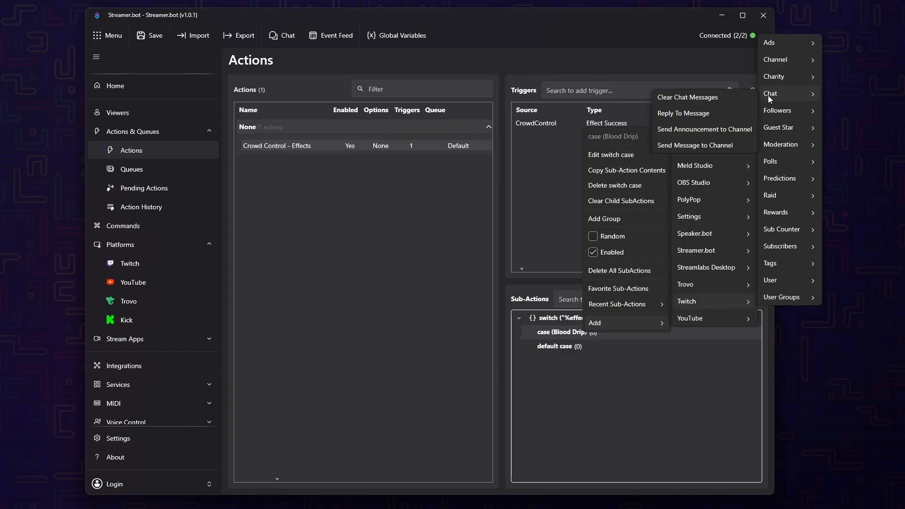
left_click(714, 146)
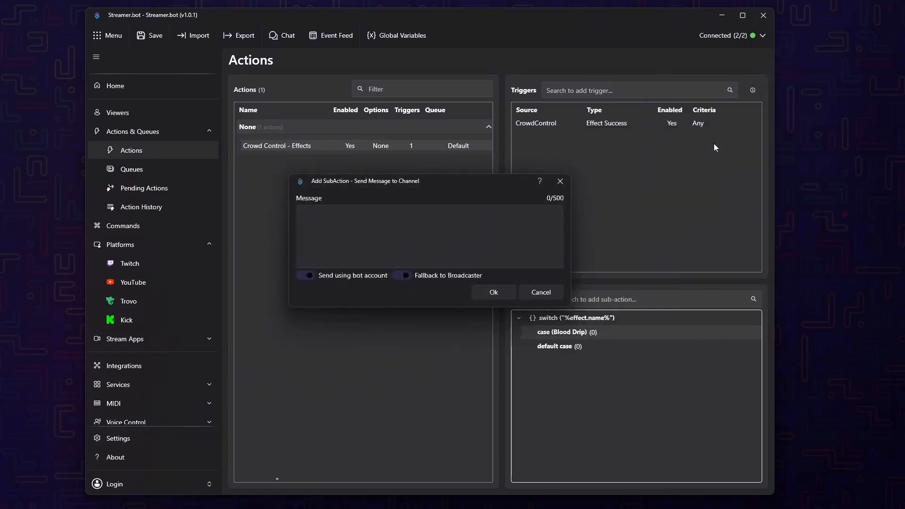
left_click(396, 225)
type("Now")
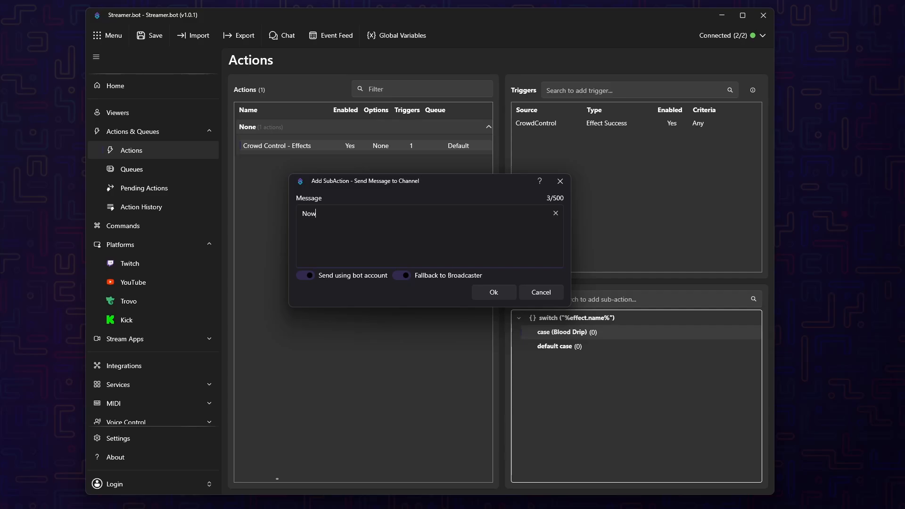
type(" you've bloody done it!")
left_click(498, 293)
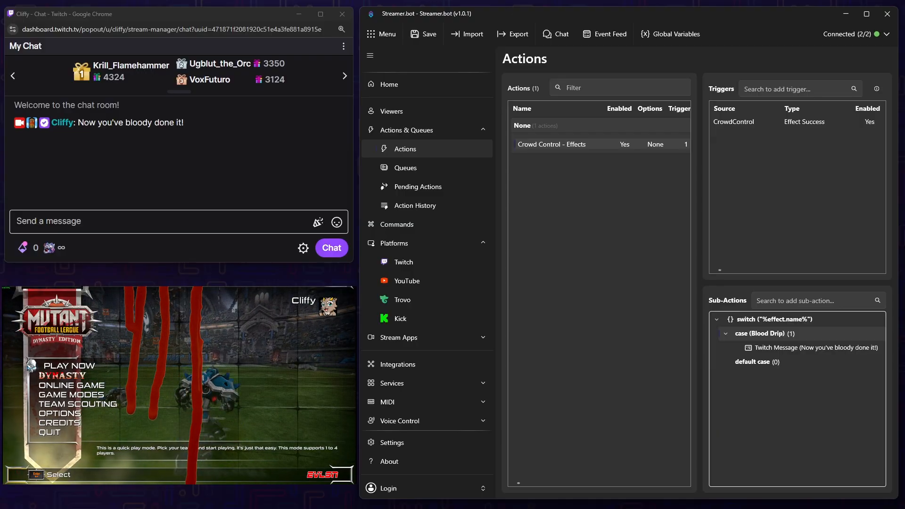
Add another case with the value "Blood Splash" to the %effect.name% switch
right_click(756, 319)
left_click(786, 121)
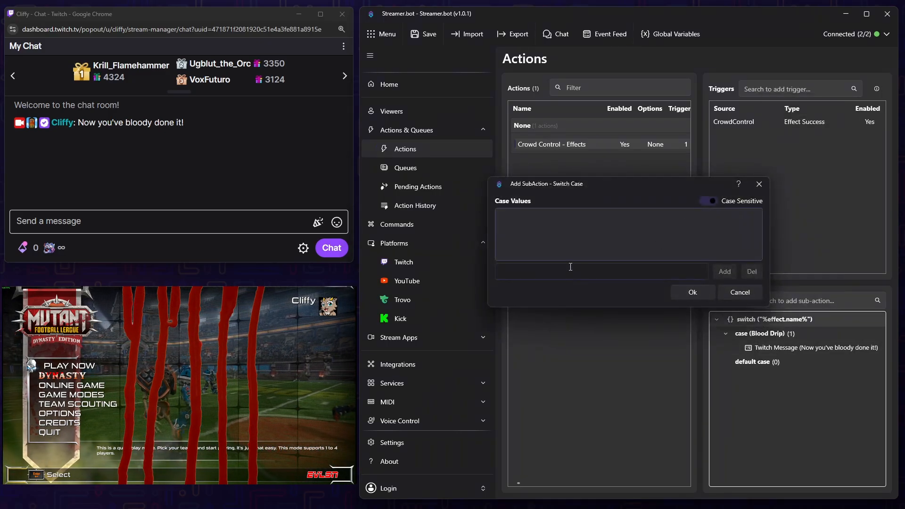
type("Blood")
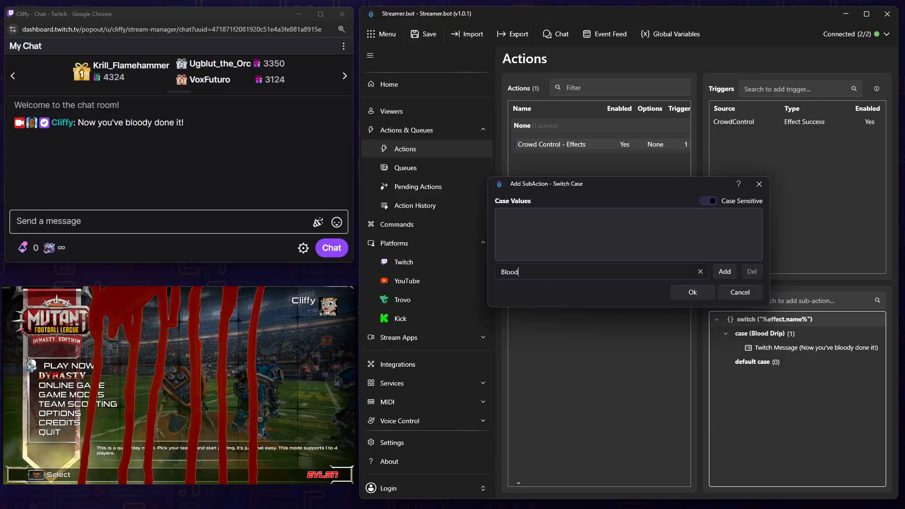
type(" Splash")
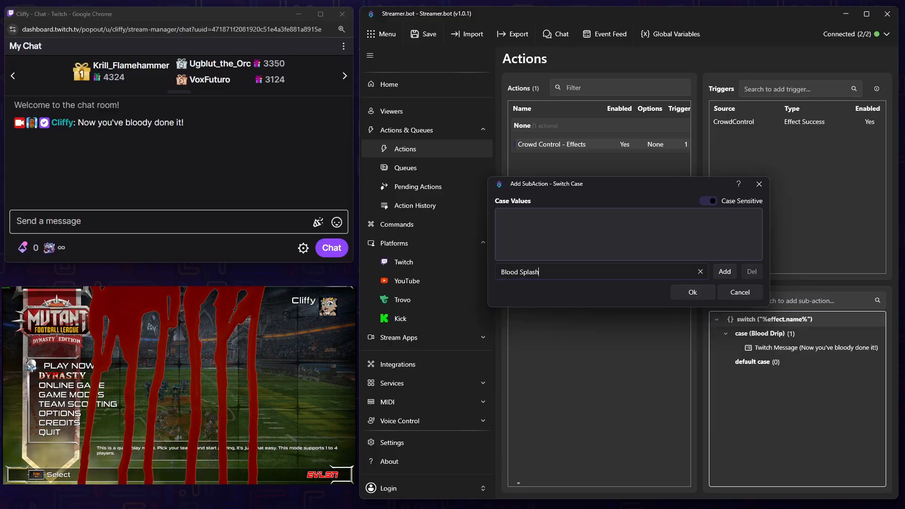
left_click(724, 274)
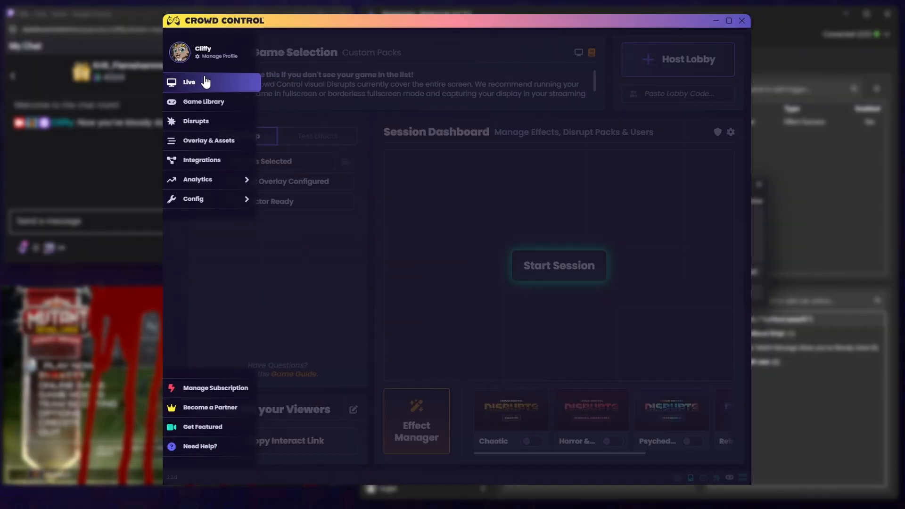
left_click(693, 292)
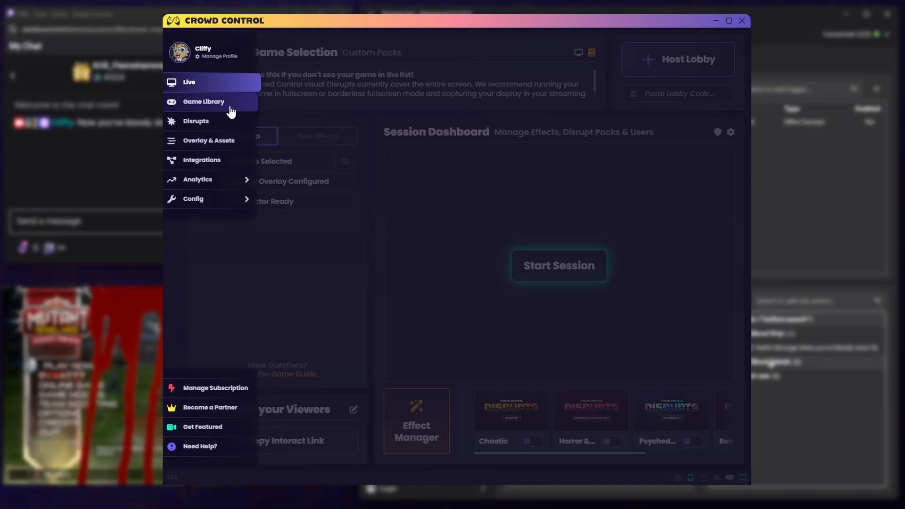
right_click(771, 363)
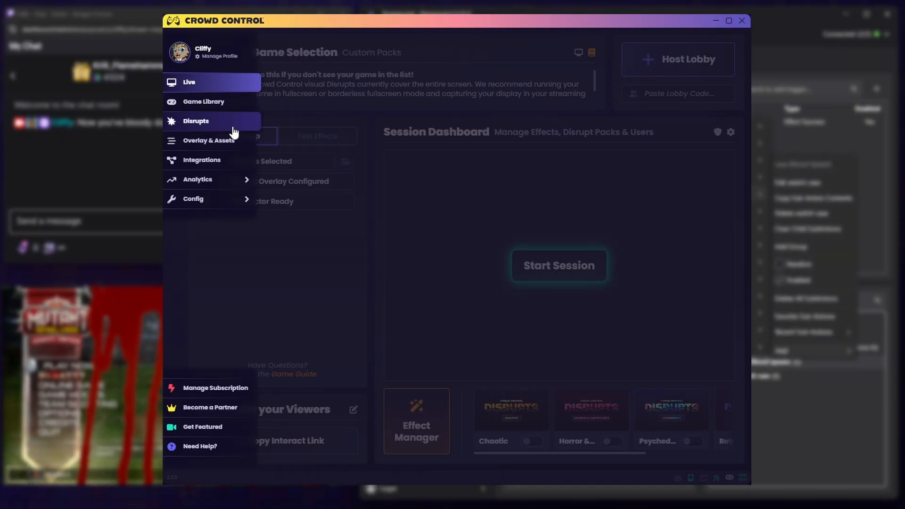
In Crowd Control, edit the custom disrupt pack under Your Packs and start creating a new disrupt in it
left_click(234, 133)
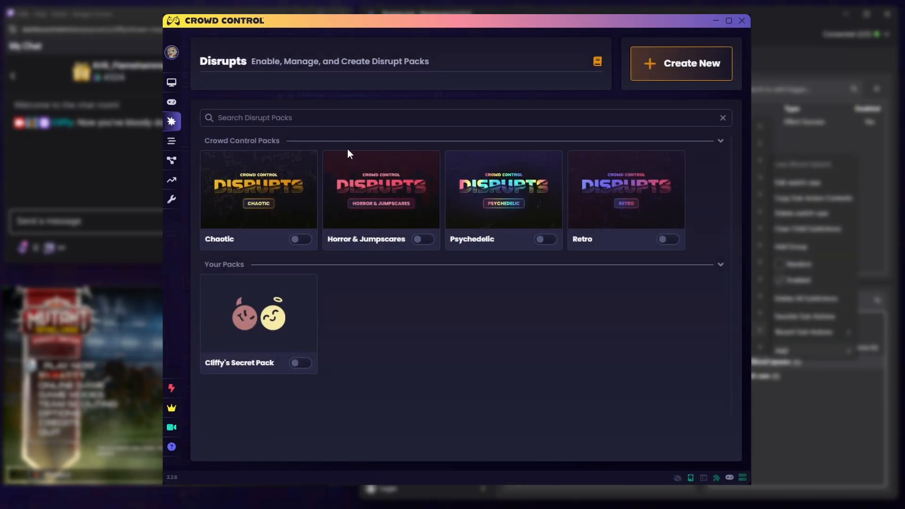
mouse_move(284, 332)
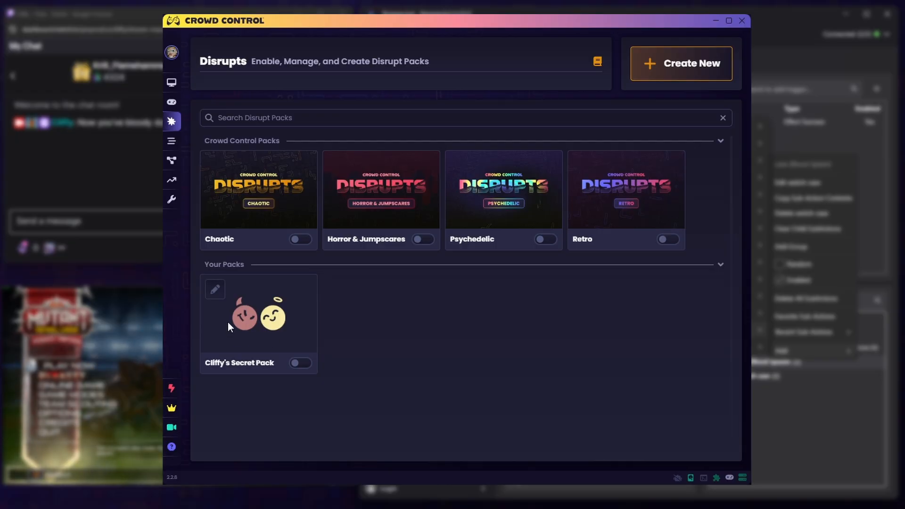
left_click(215, 292)
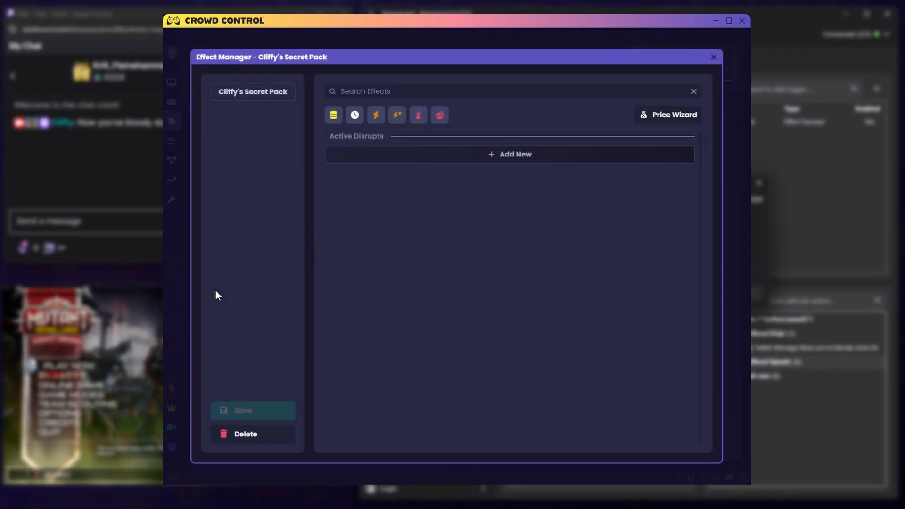
left_click(487, 162)
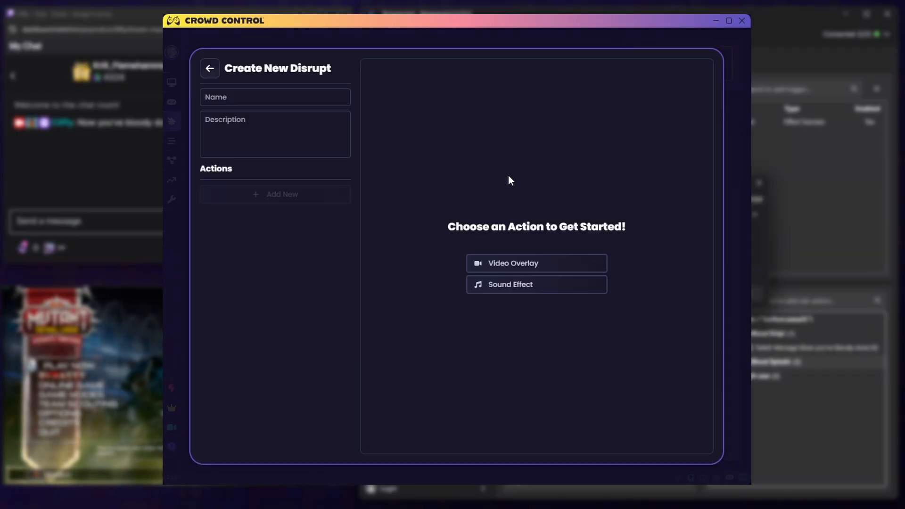